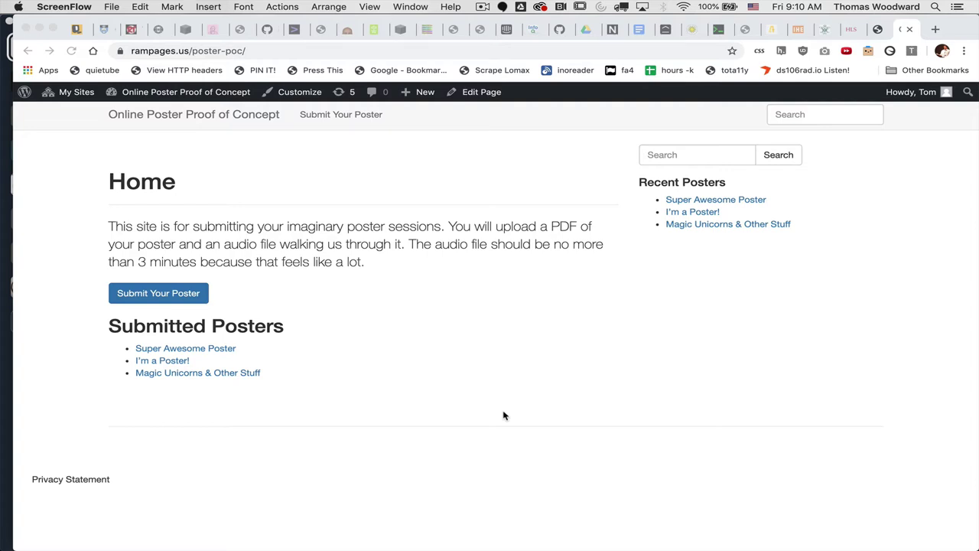
- Open the poster form and enter a sample first and last name and title 'Fake Poster Title'
click(503, 415)
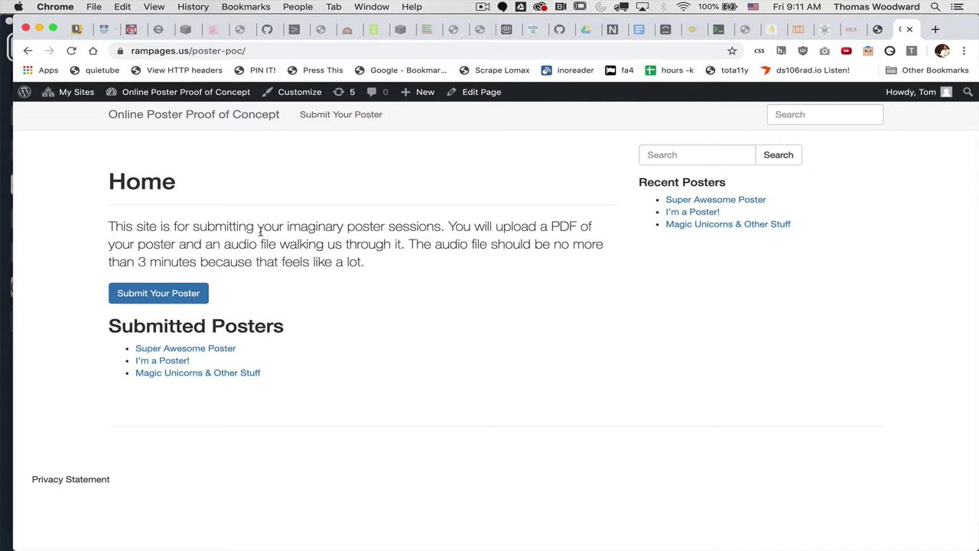
click(151, 295)
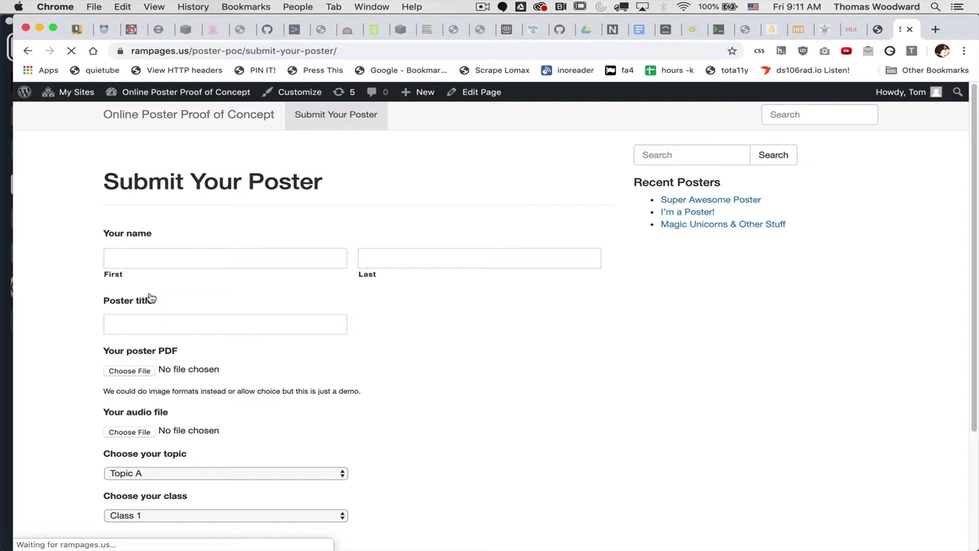
click(266, 259)
text(F)
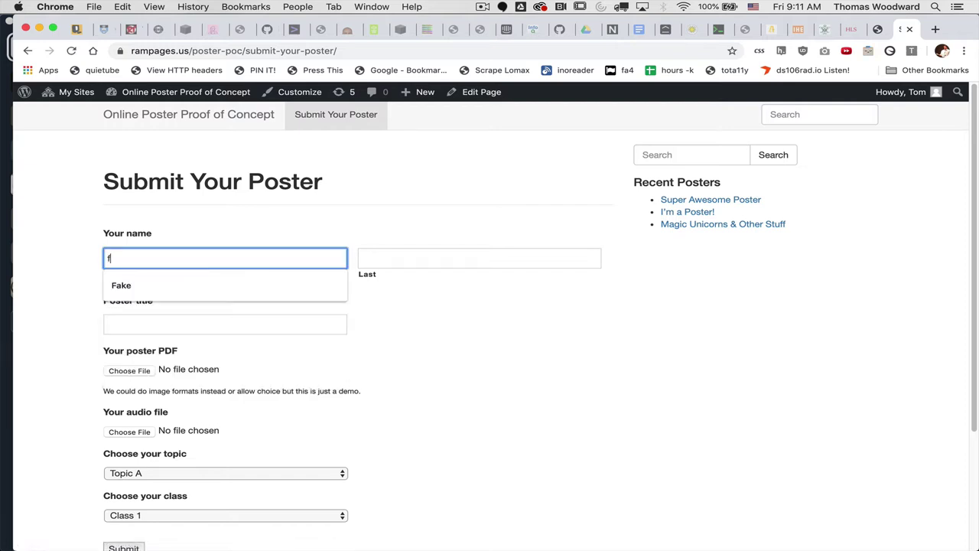
text(ake)
key(Tab)
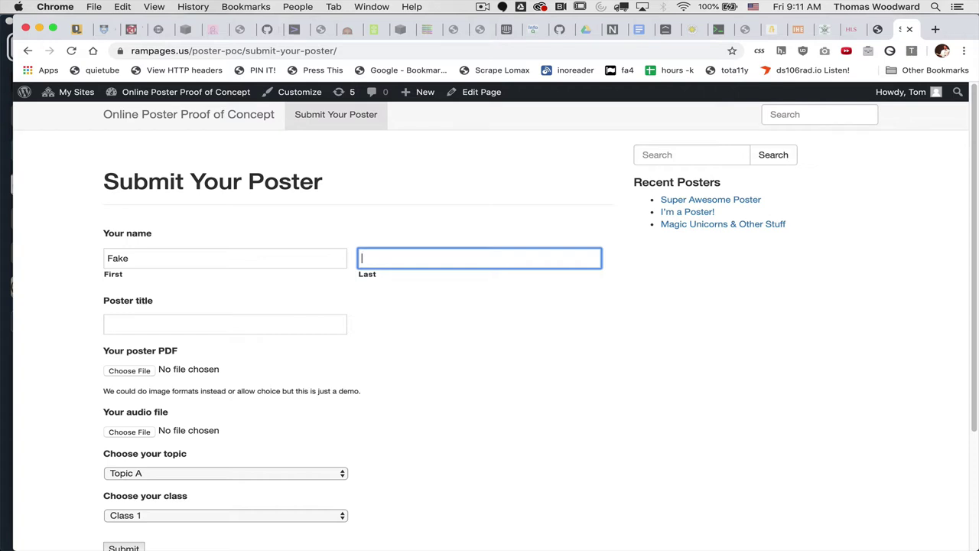
text(Person)
key(Tab)
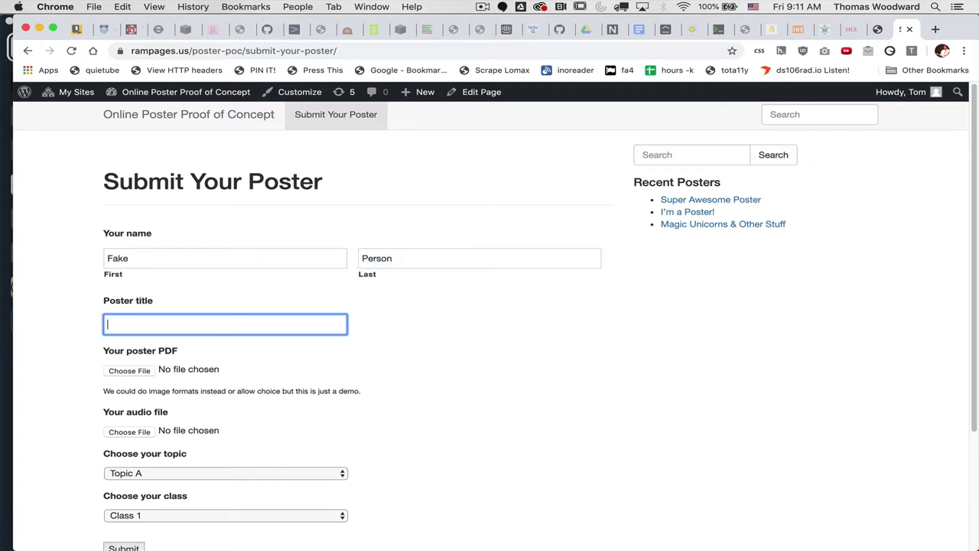
text(Fa)
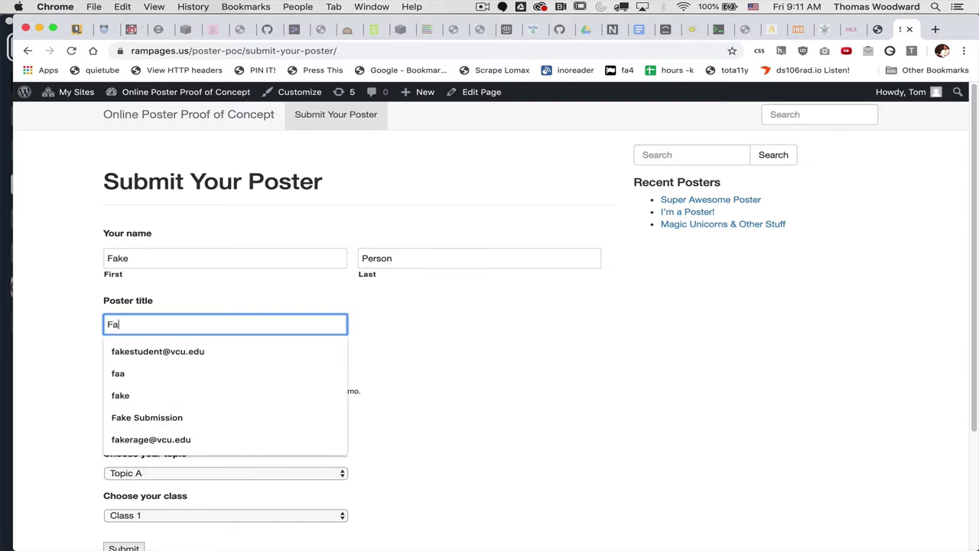
text(ke Poster Title)
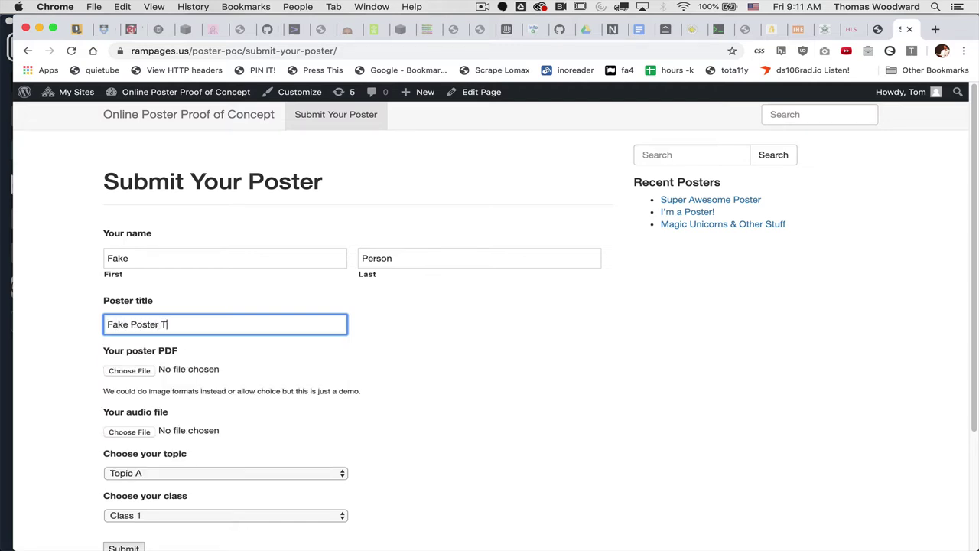
- Attach coga as the poster PDF and the Episode 3 .m4a as the audio file
click(137, 370)
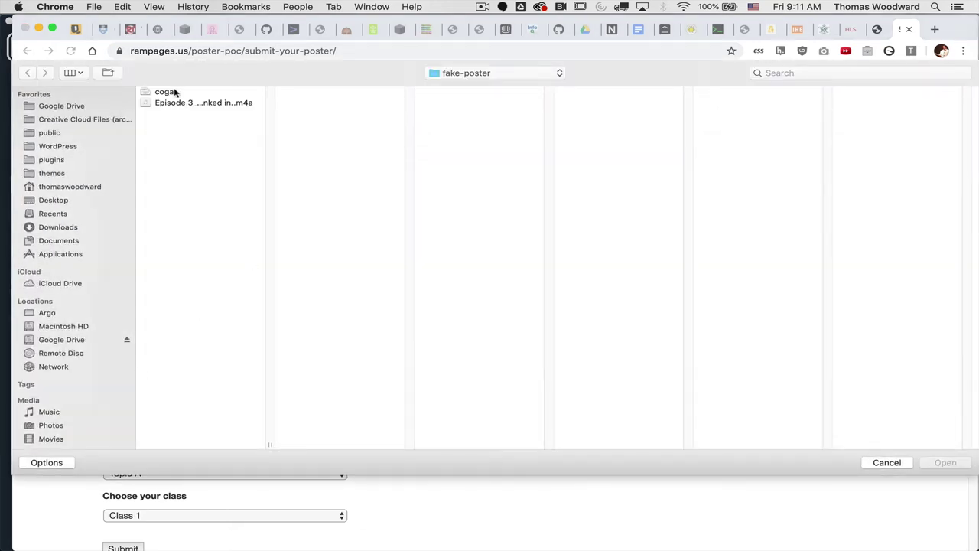
double_click(174, 93)
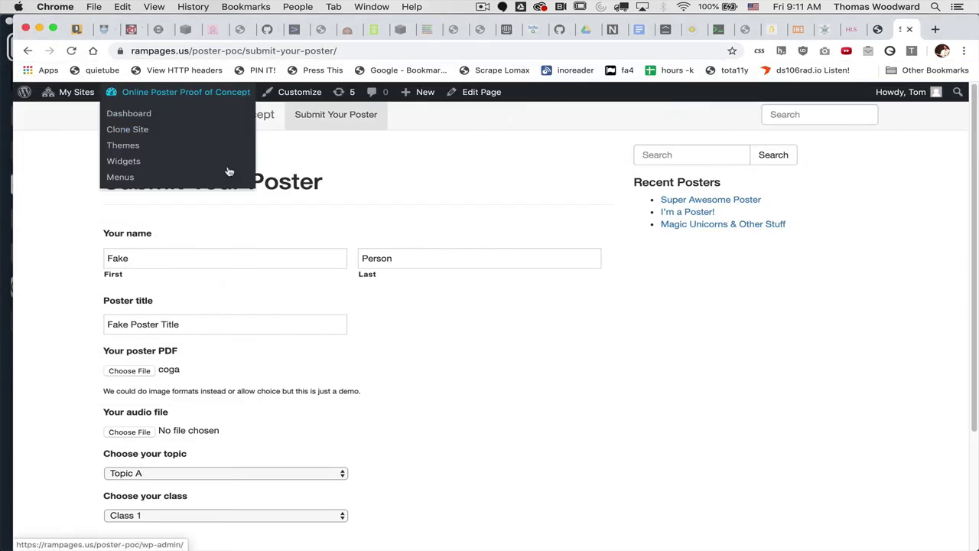
click(127, 432)
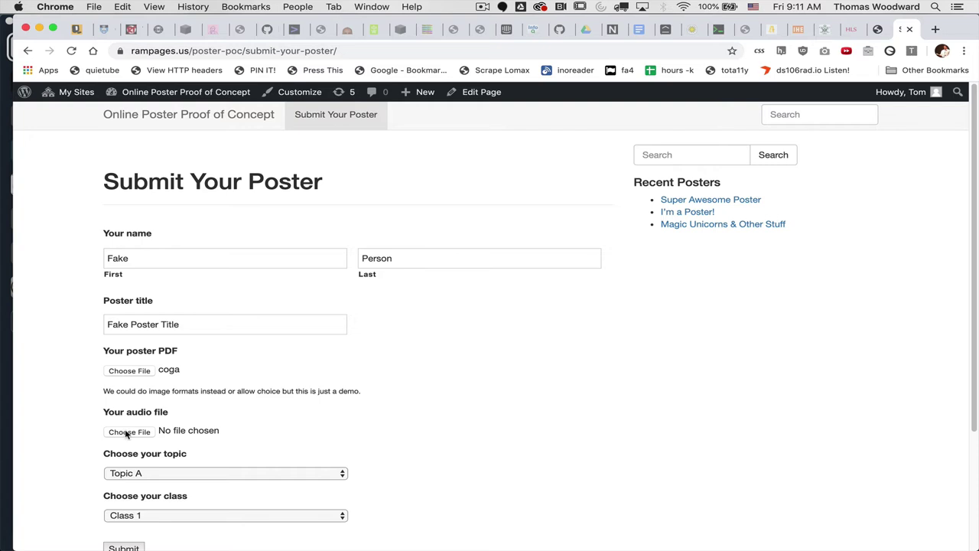
click(246, 106)
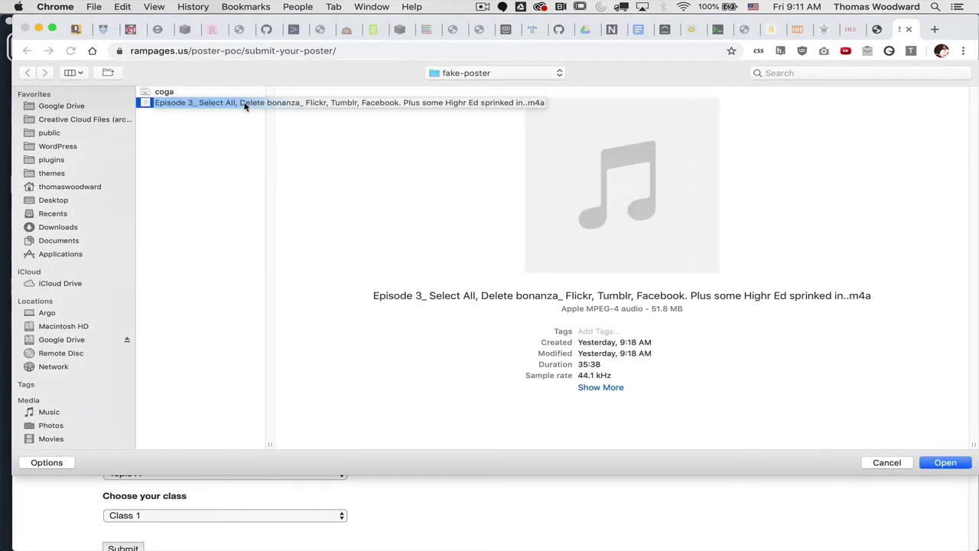
double_click(246, 106)
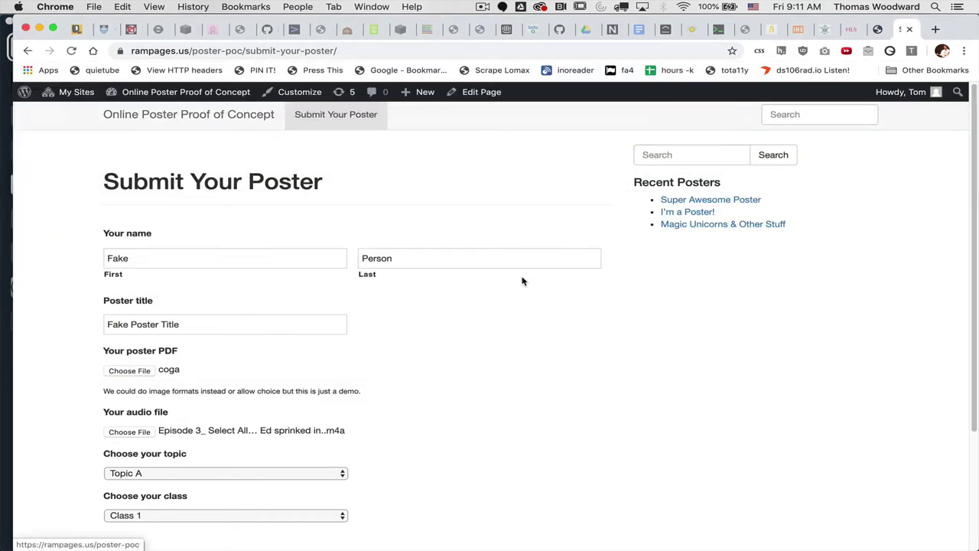
- Choose Topic B in 'Choose your topic' and Class 2 in 'Choose your class'
scroll(390, 286, down, 4)
click(305, 315)
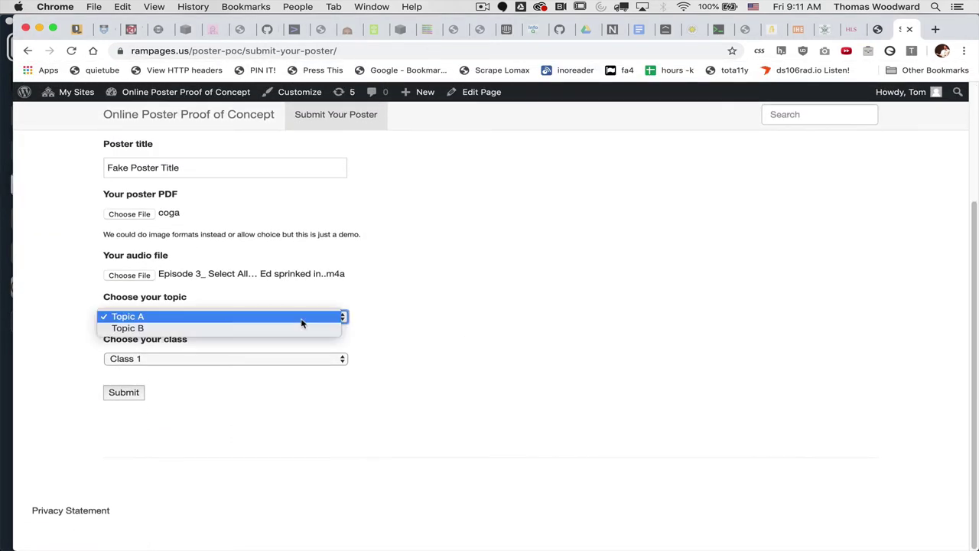
click(293, 328)
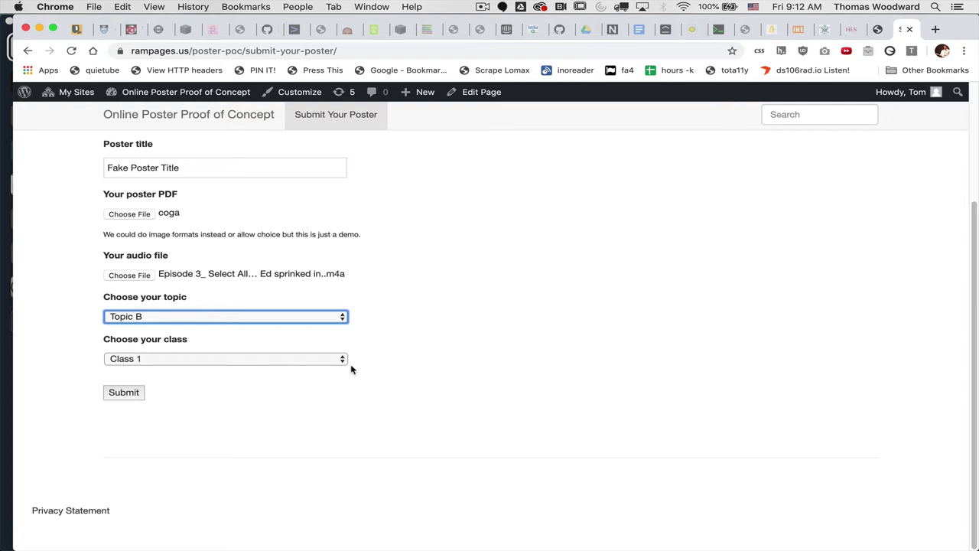
click(328, 363)
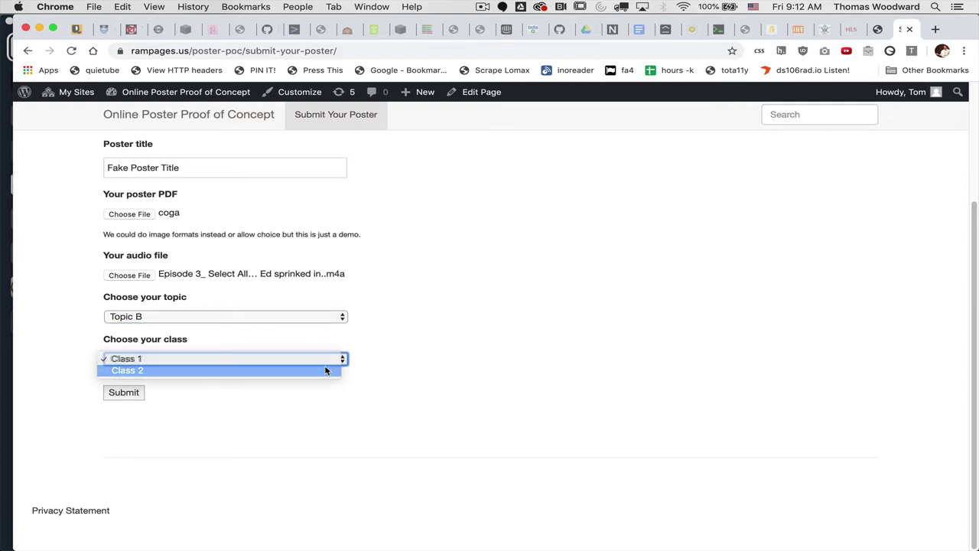
click(325, 370)
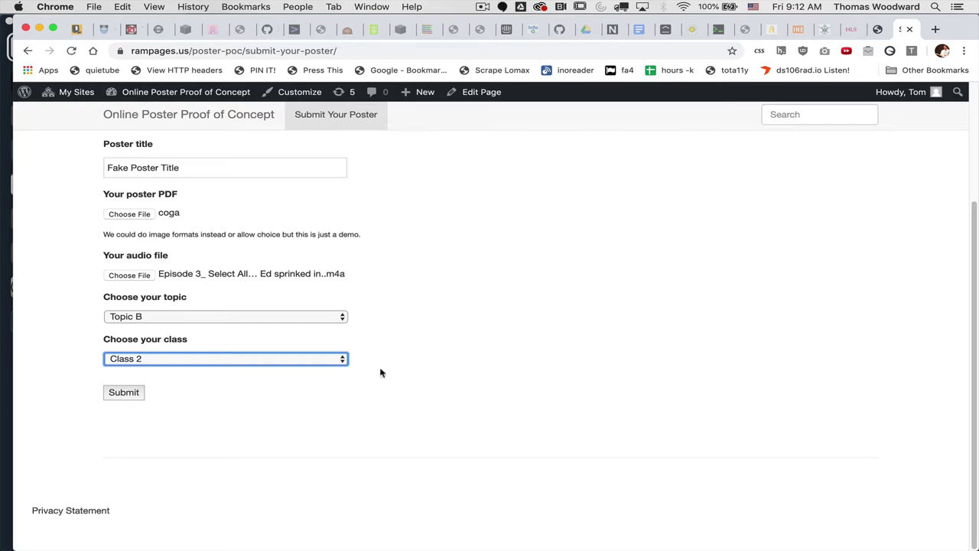
scroll(343, 391, up, 3)
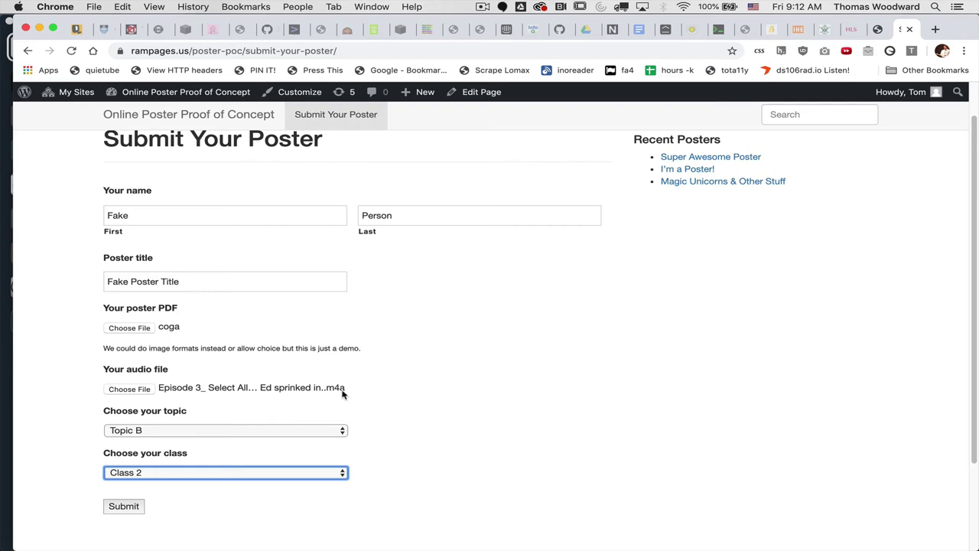
scroll(409, 352, down, 3)
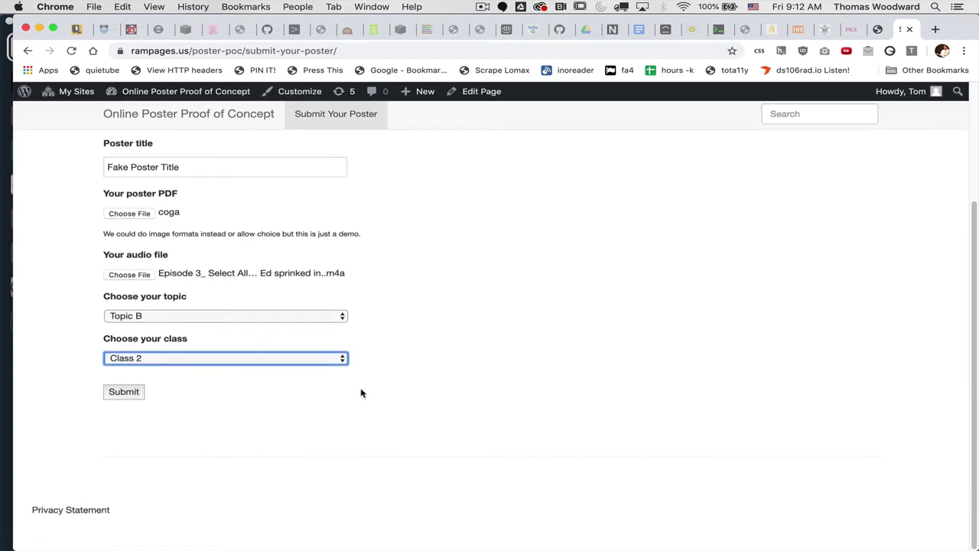
- Submit the form and wait for the thank-you page listing Fake Poster Title first
click(120, 390)
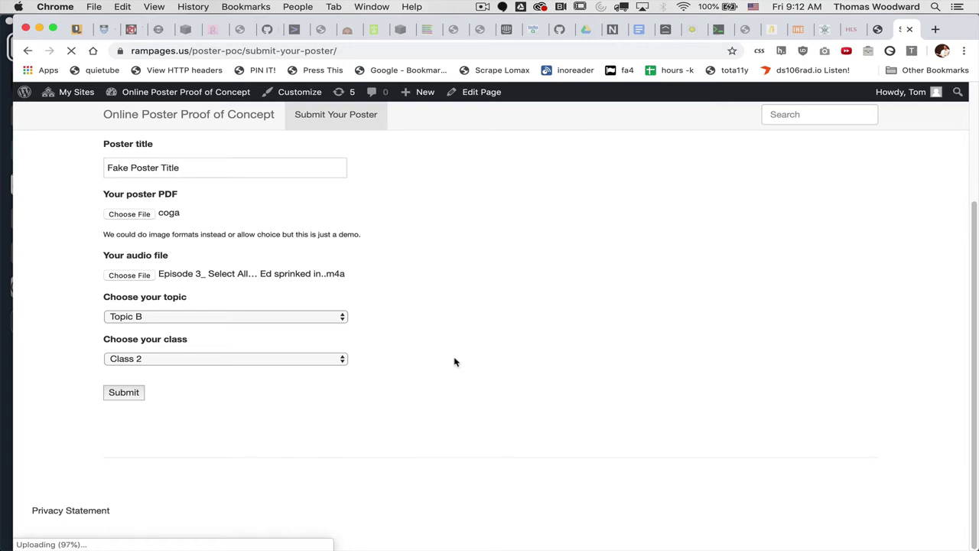
scroll(489, 317, up, 2)
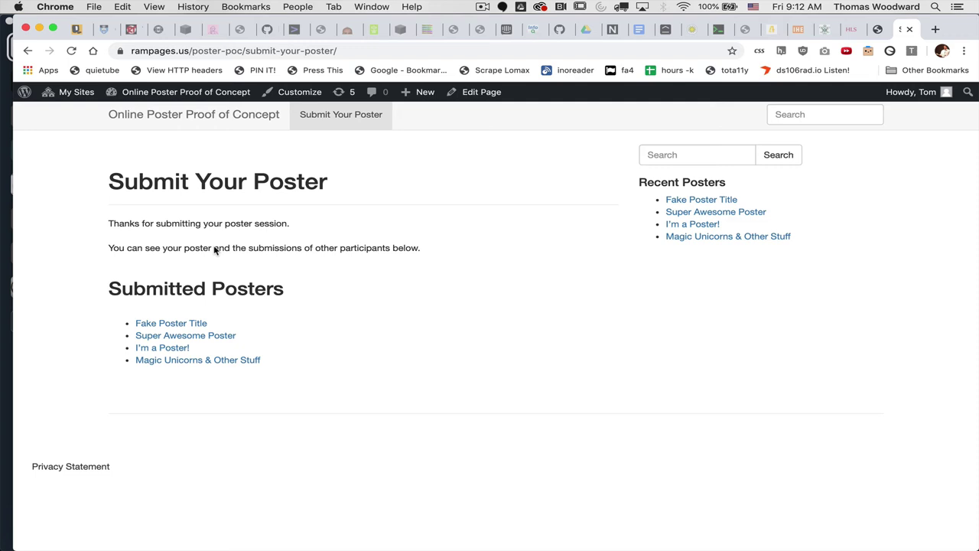
- Open the Fake Poster Title post, play and pause its audio, and seek to 14:57
click(176, 327)
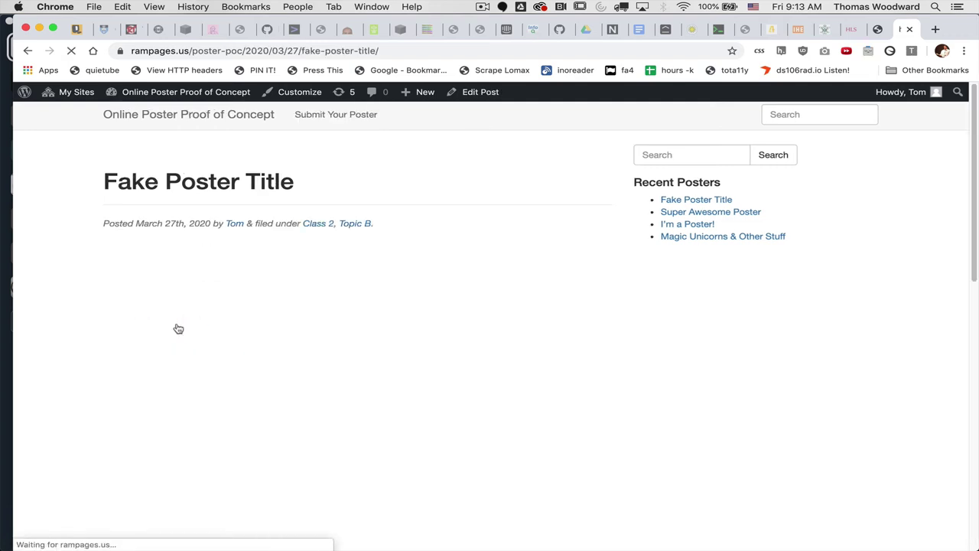
scroll(788, 403, down, 10)
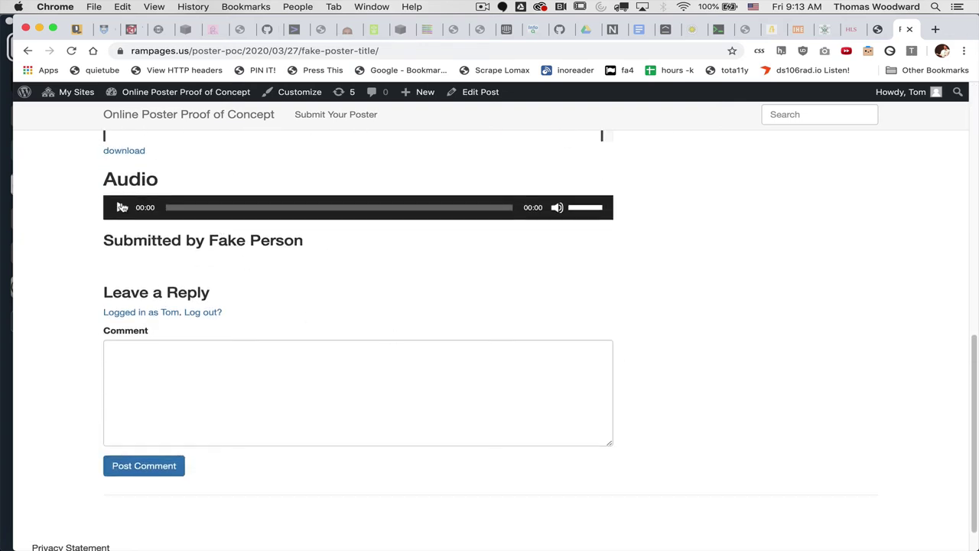
click(121, 208)
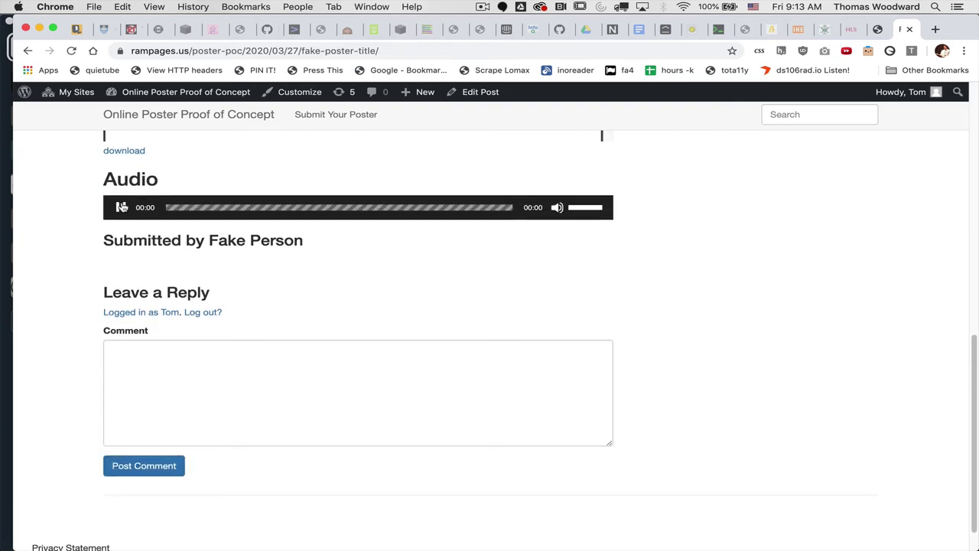
triple_click(176, 241)
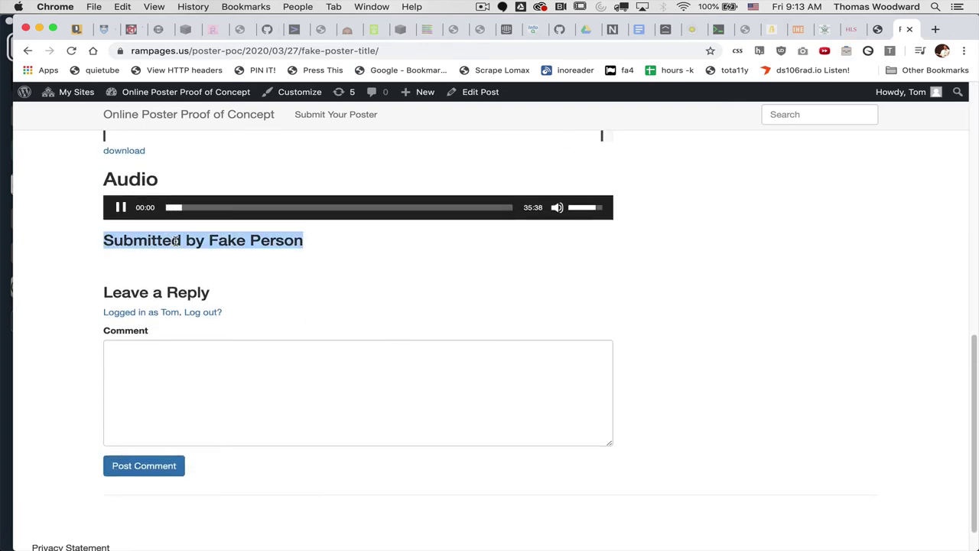
click(299, 245)
click(122, 208)
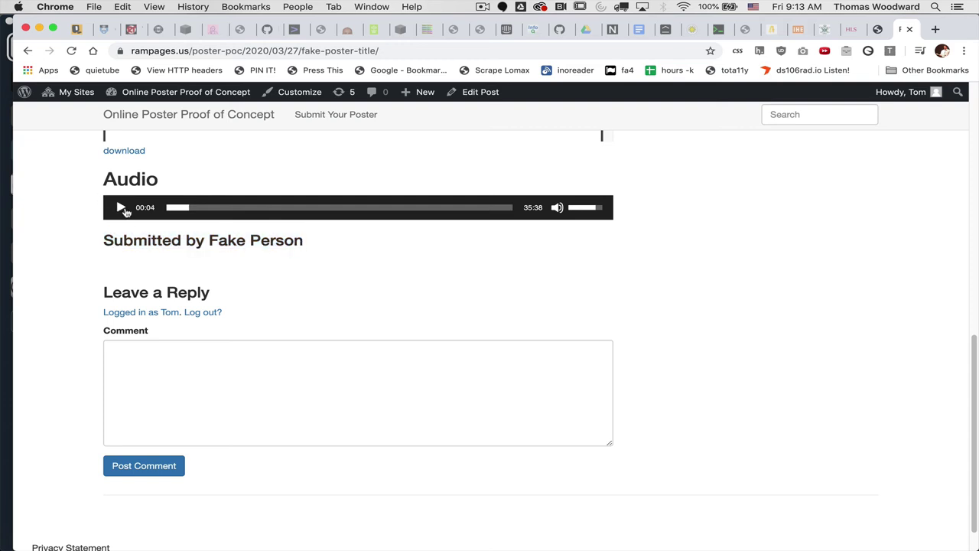
scroll(298, 226, up, 1)
click(312, 220)
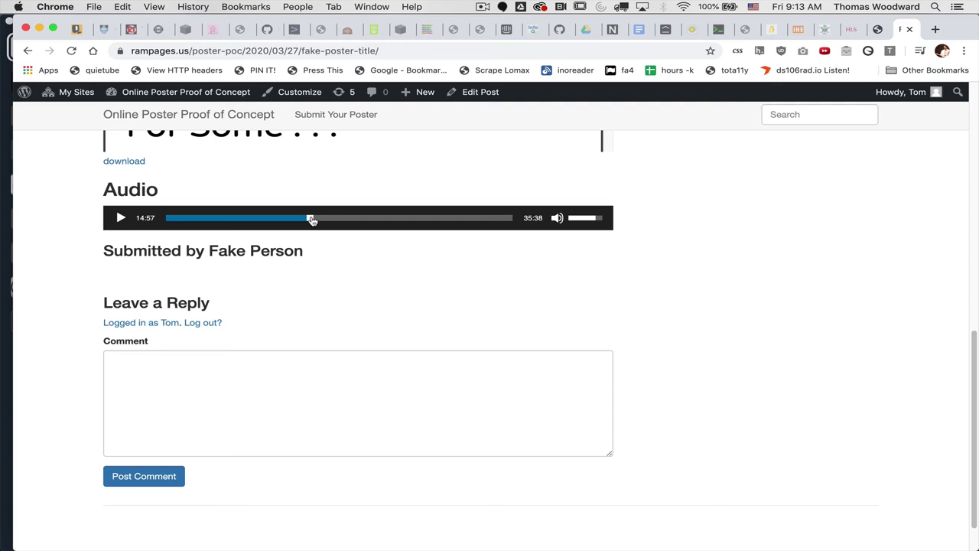
- Zoom into the embedded poster diagram three times and scroll around it
scroll(282, 251, up, 4)
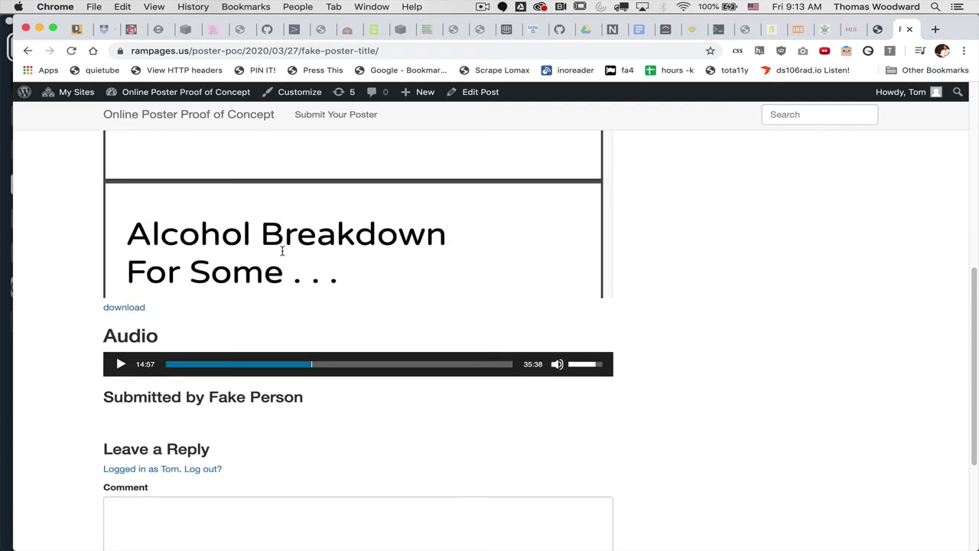
scroll(283, 250, up, 5)
click(565, 420)
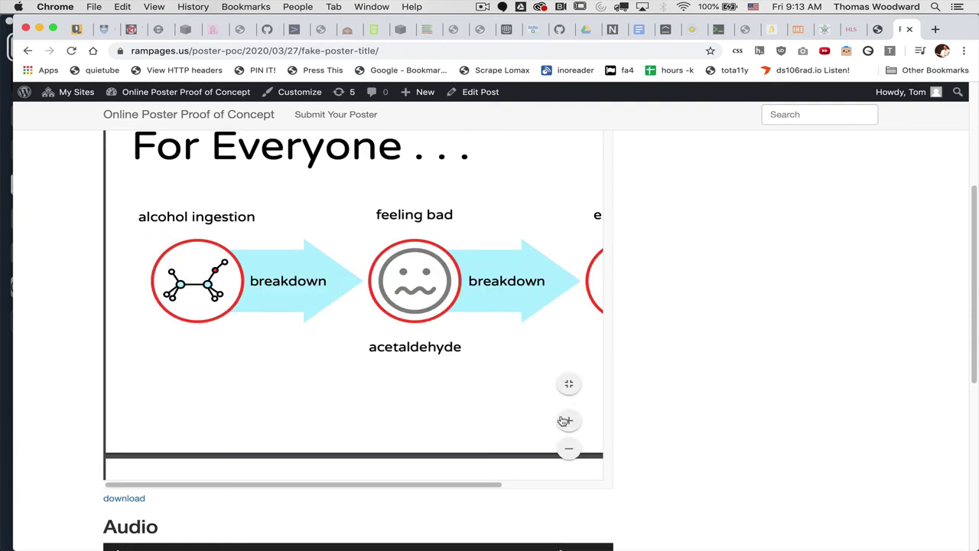
click(564, 420)
click(564, 420)
scroll(480, 371, right, 5)
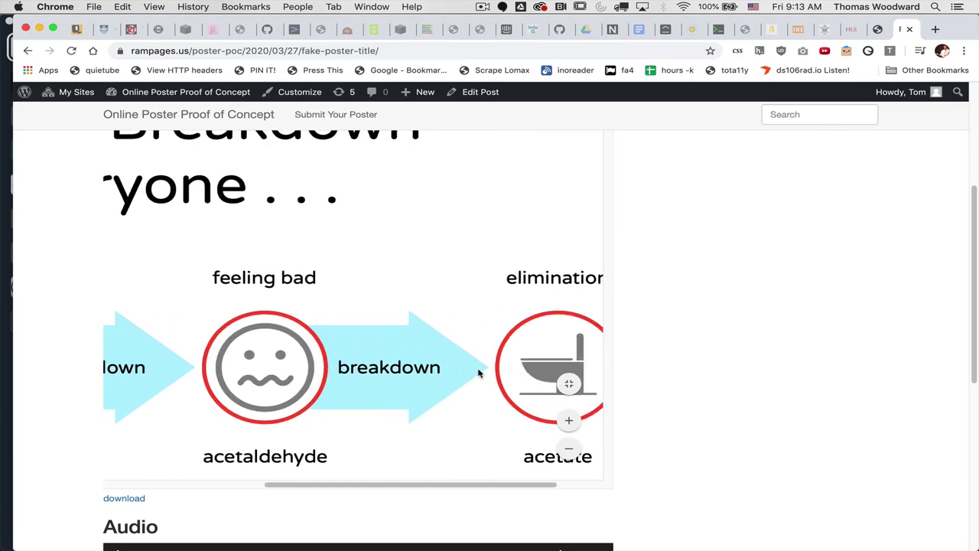
scroll(478, 373, down, 8)
scroll(478, 373, down, 5)
scroll(477, 373, left, 8)
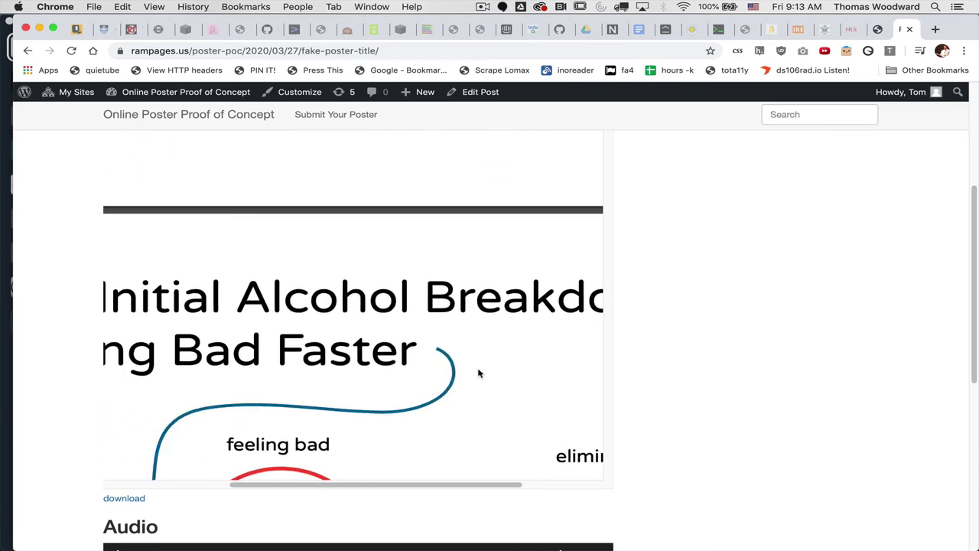
scroll(478, 373, down, 3)
scroll(721, 267, down, 10)
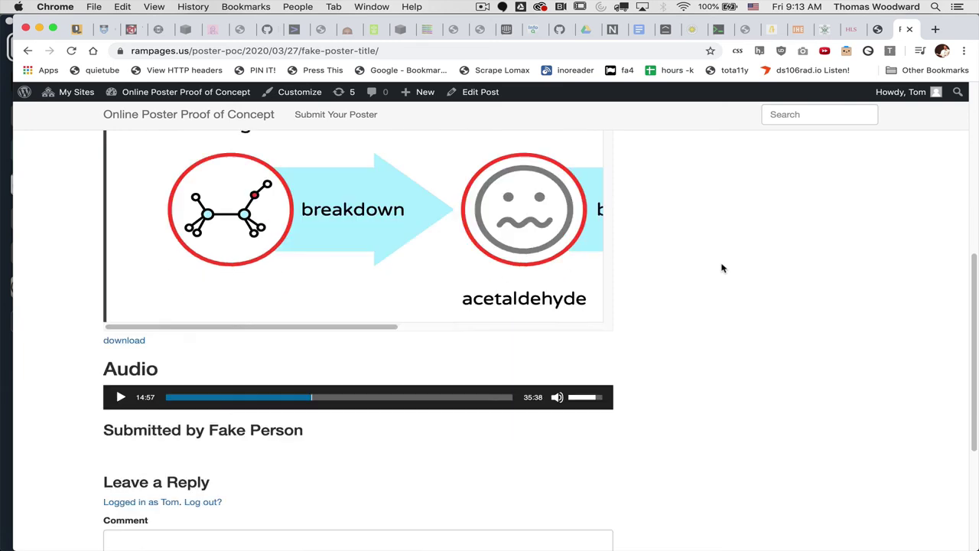
scroll(721, 268, up, 6)
scroll(721, 268, up, 6)
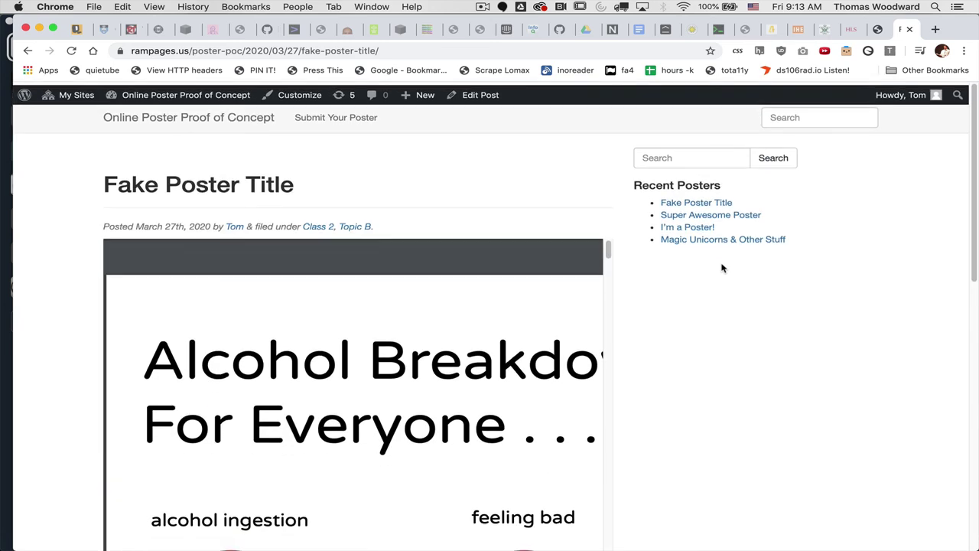
- Open the I'm a Poster! post from Recent Posters and scroll to its feedback form
click(692, 227)
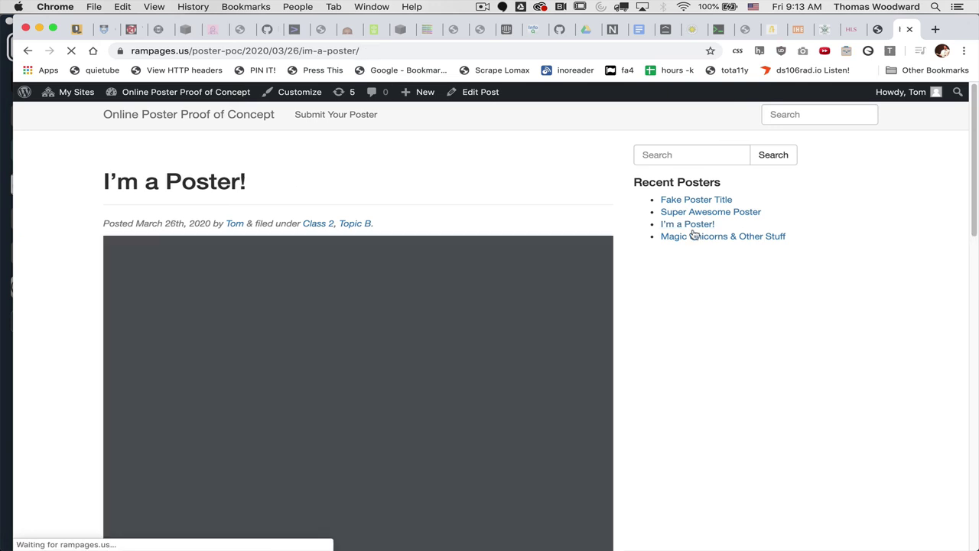
scroll(732, 365, down, 10)
scroll(732, 365, down, 5)
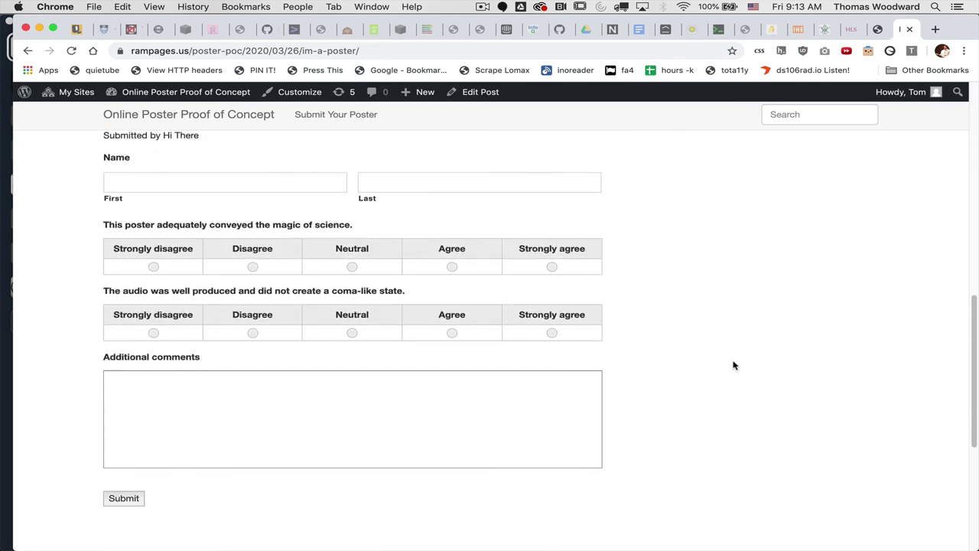
scroll(708, 339, up, 2)
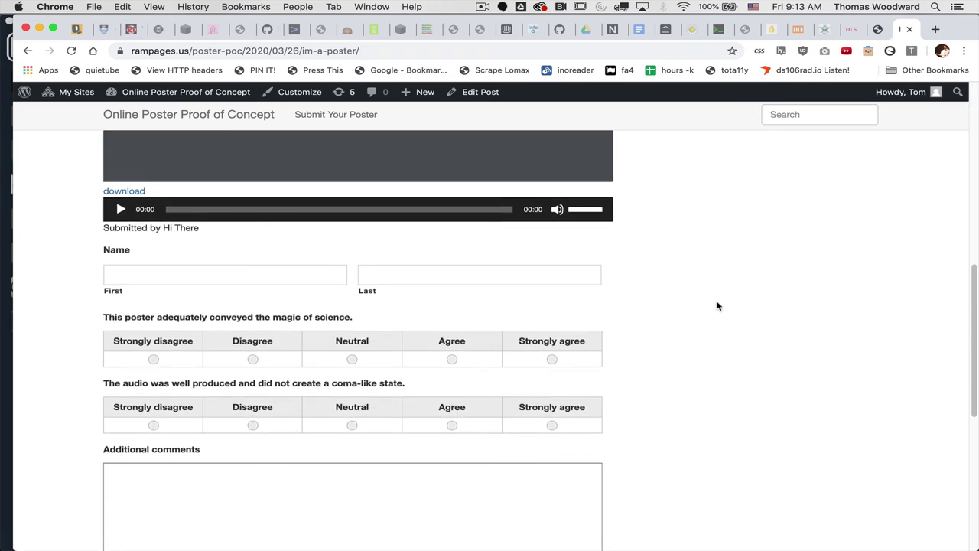
- Answer Disagree to the first feedback question about conveying the magic of science
click(210, 274)
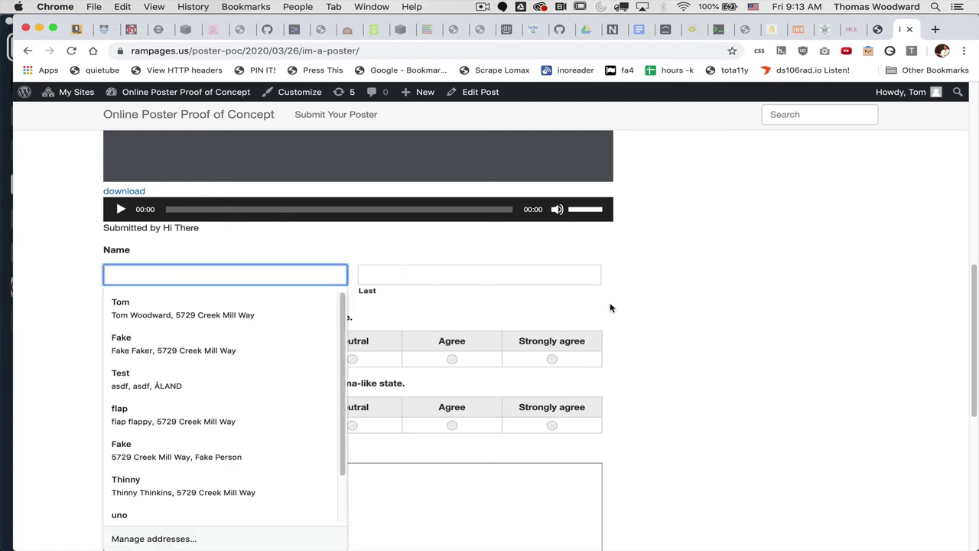
click(631, 313)
scroll(658, 370, down, 2)
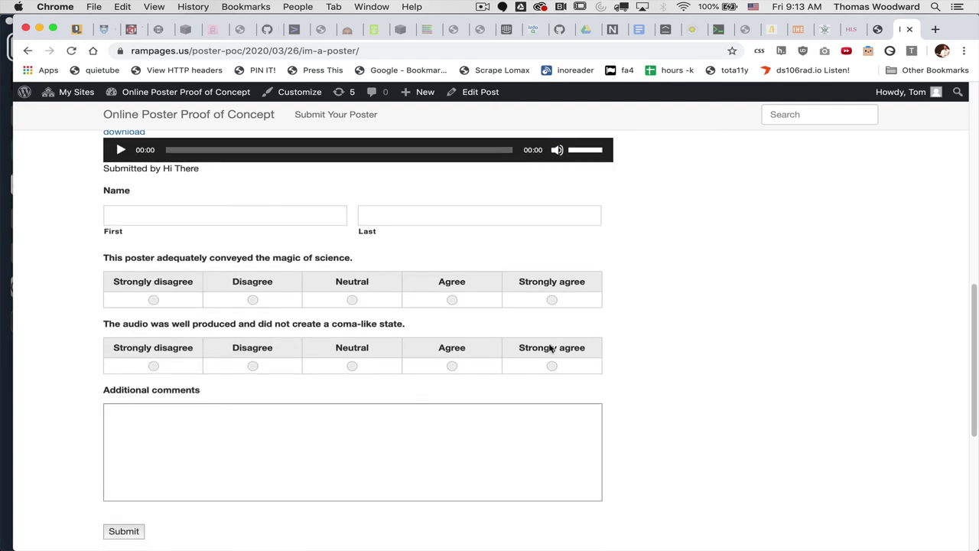
click(154, 300)
click(252, 301)
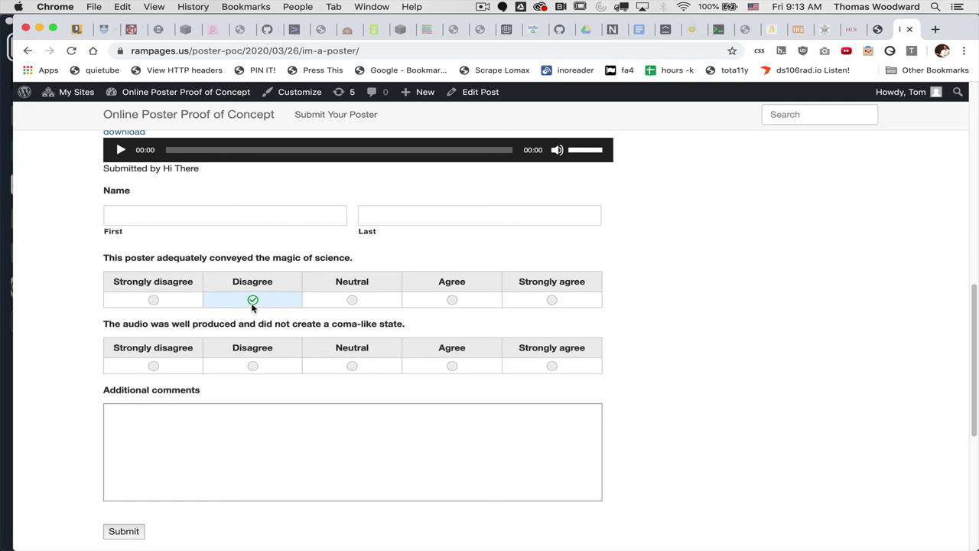
scroll(321, 401, down, 3)
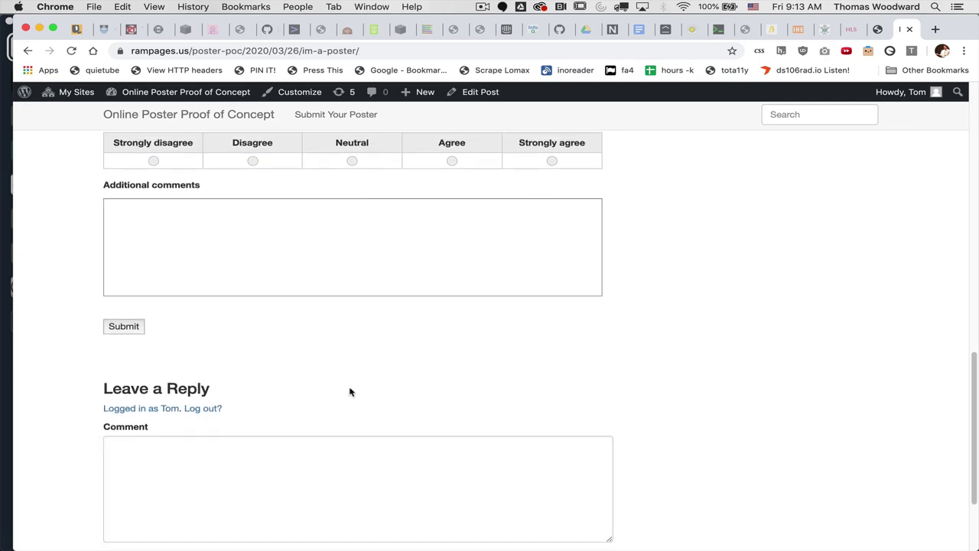
scroll(581, 321, up, 6)
scroll(675, 284, up, 5)
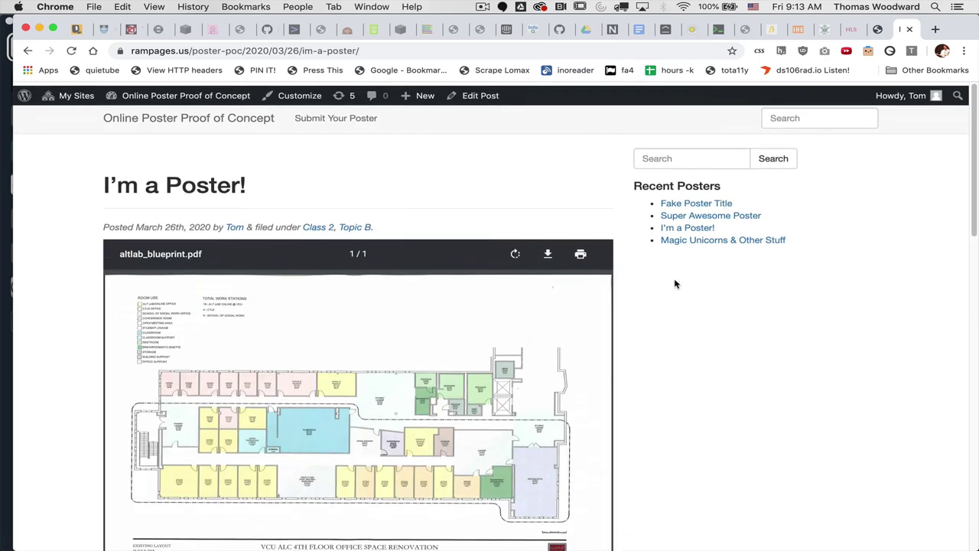